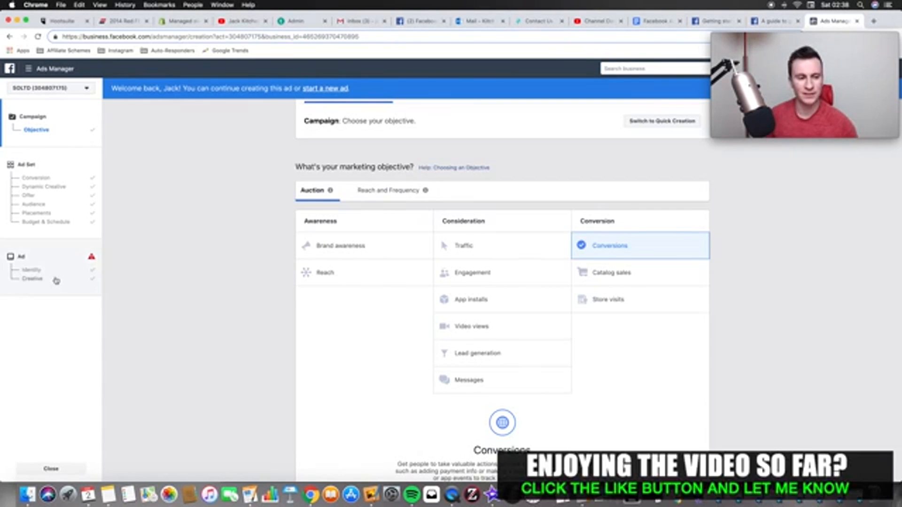
# - Open the ad set settings and look over the conversion and audience sections
pyautogui.click(55, 176)
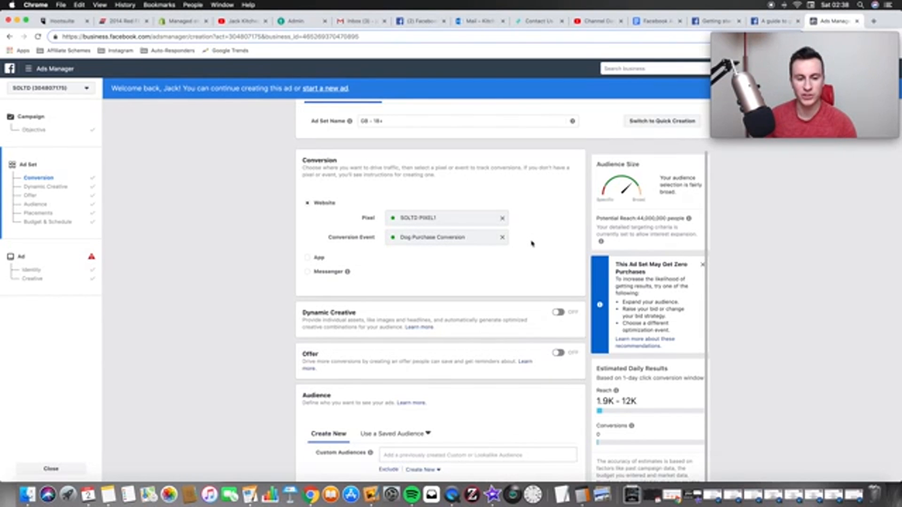
pyautogui.scroll(-4, 272, 254)
pyautogui.scroll(-5, 272, 254)
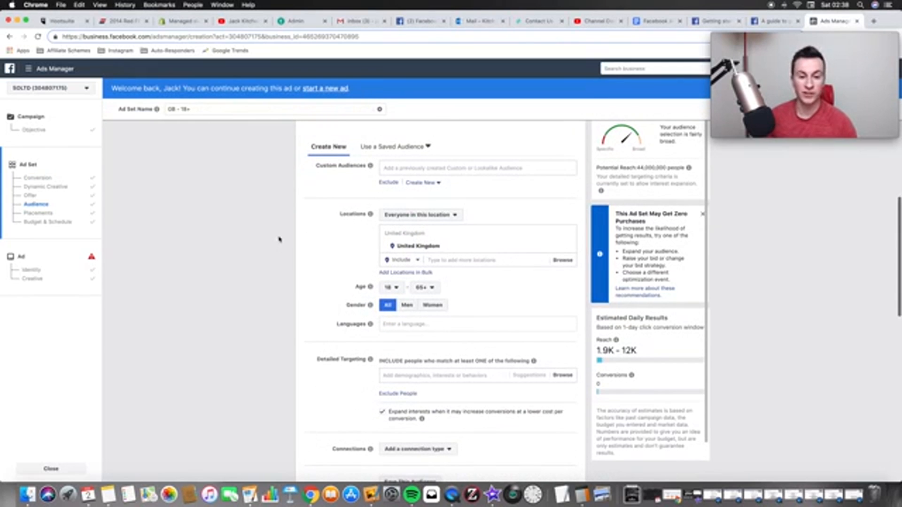
pyautogui.scroll(-1, 278, 239)
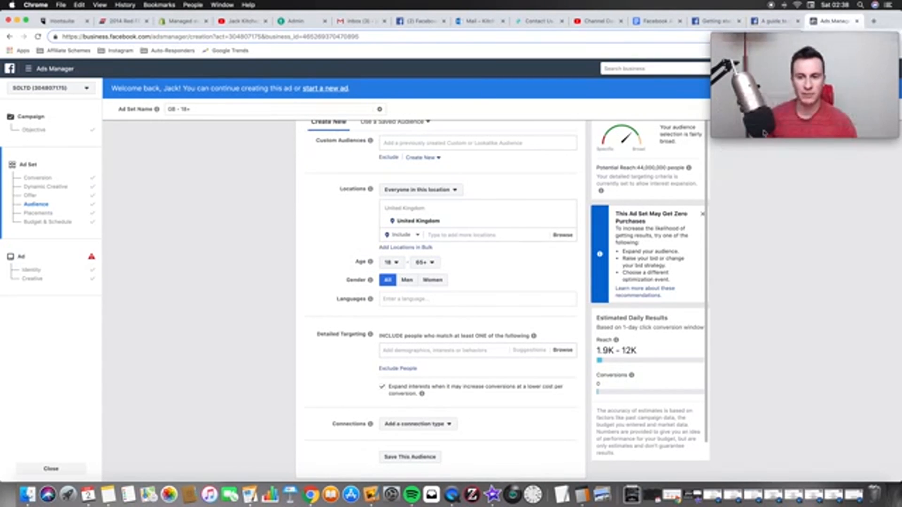
pyautogui.scroll(10, 755, 230)
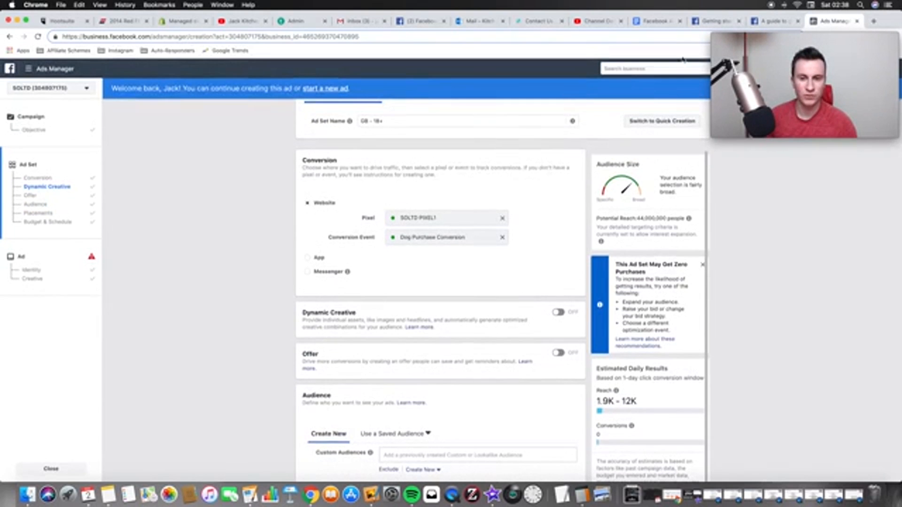
# - Dismiss the welcome-back notice that is partly covered by the camera window
pyautogui.click(772, 48)
pyautogui.moveTo(772, 47); pyautogui.dragTo(769, 128)
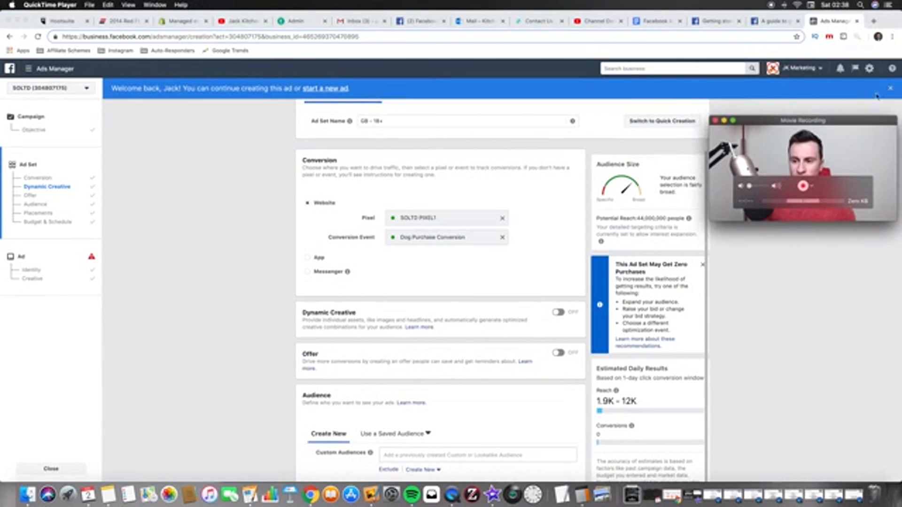
pyautogui.click(889, 90)
pyautogui.click(889, 90)
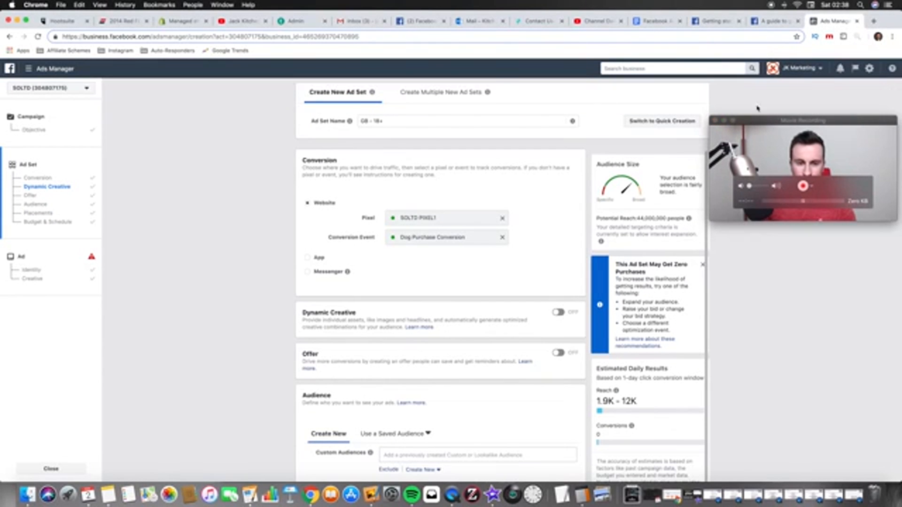
pyautogui.moveTo(777, 123); pyautogui.dragTo(775, 41)
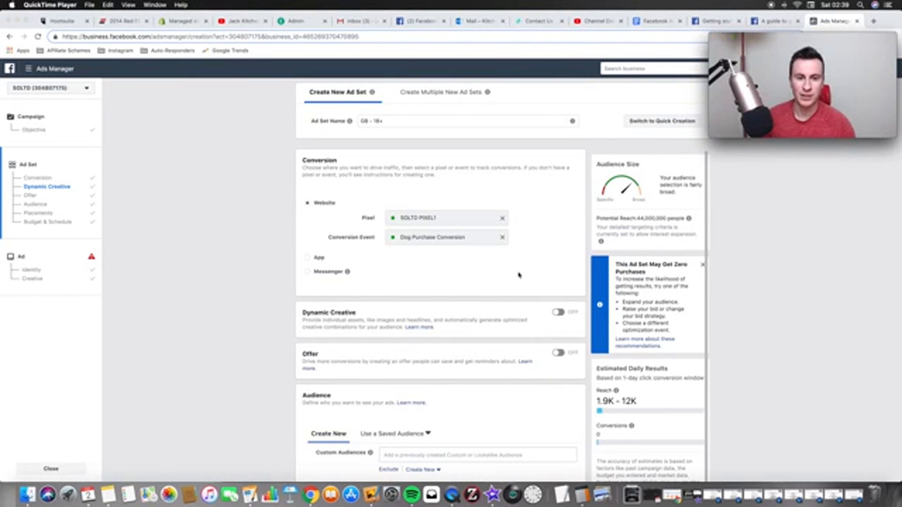
# - Review the ad set's dynamic creative, offer and audience options down to detailed targeting and placements
pyautogui.click(253, 275)
pyautogui.scroll(-3, 252, 274)
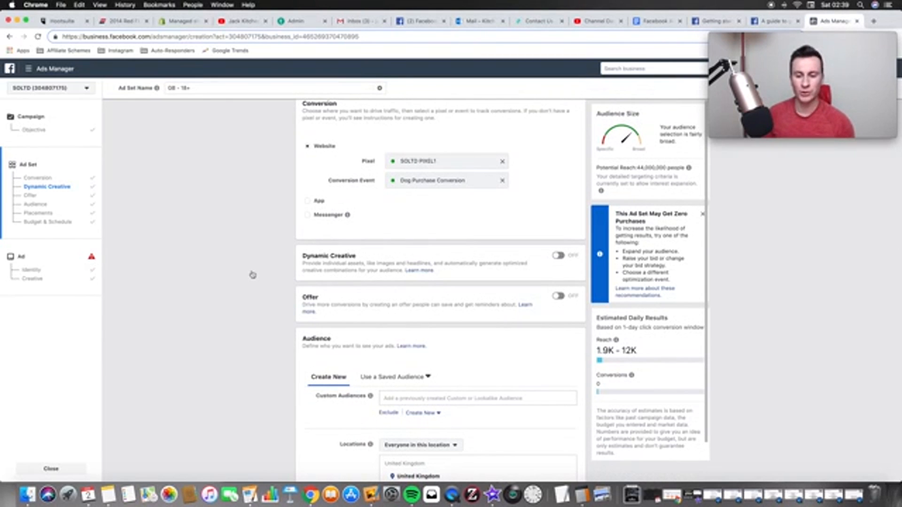
pyautogui.scroll(-5, 253, 274)
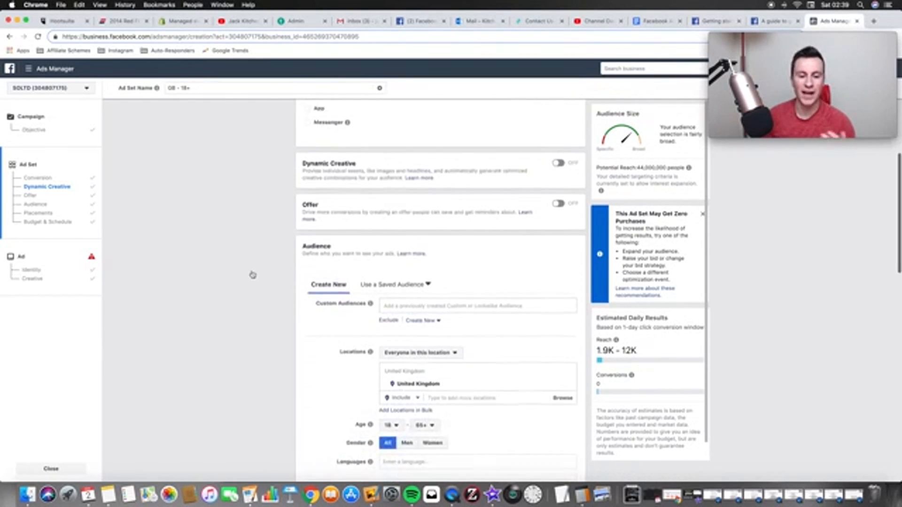
pyautogui.scroll(-5, 254, 277)
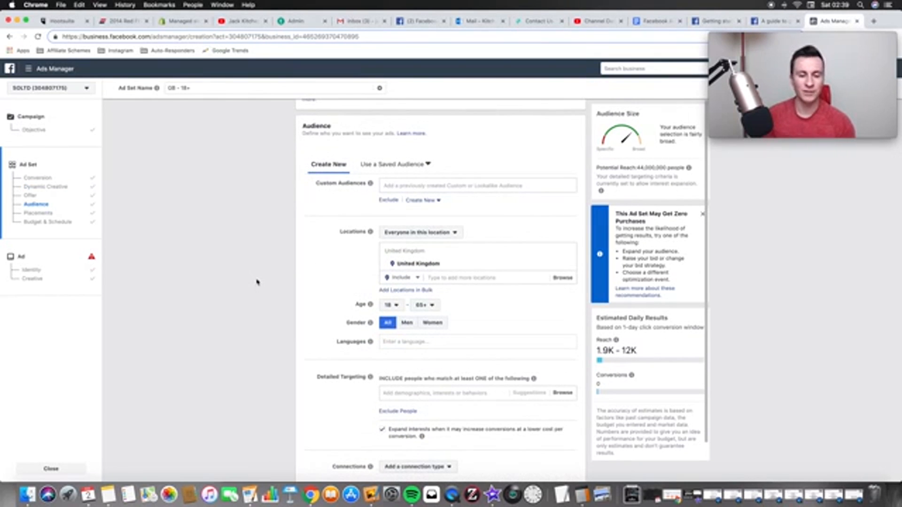
pyautogui.scroll(-1, 259, 281)
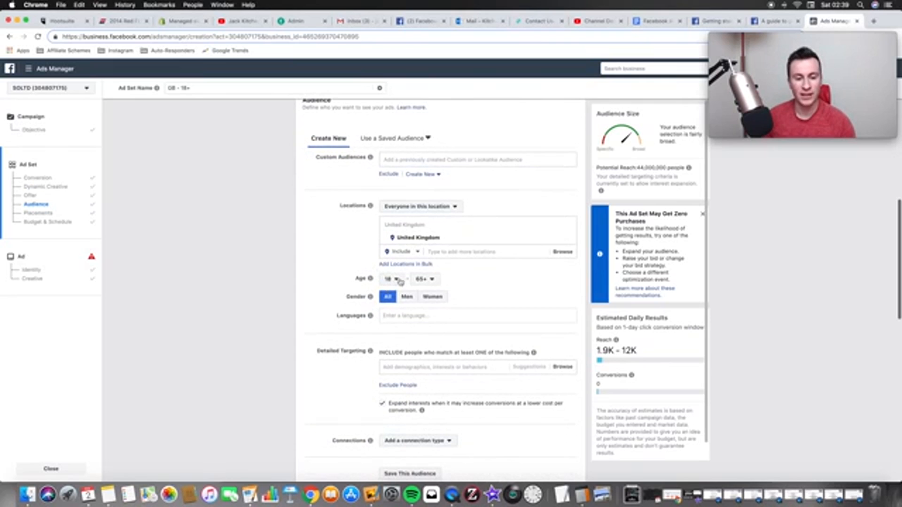
pyautogui.scroll(-6, 294, 292)
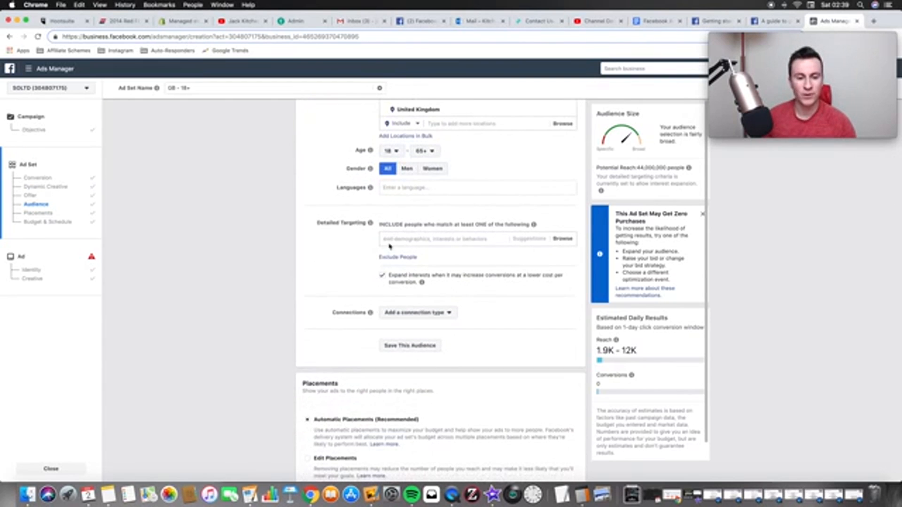
pyautogui.scroll(-1, 336, 248)
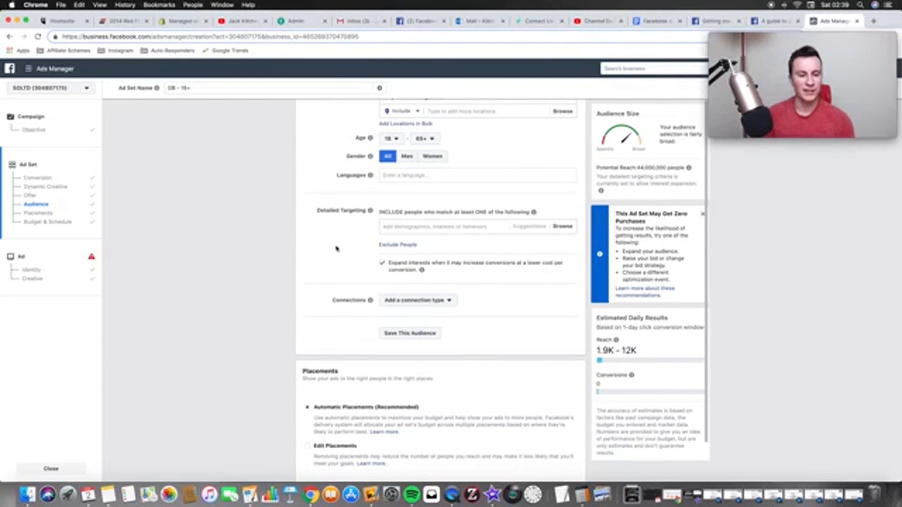
# - Consult the Facebook document open in another browser tab and return to the ad set's audience settings
pyautogui.click(652, 21)
pyautogui.scroll(-1, 338, 298)
pyautogui.moveTo(352, 261); pyautogui.dragTo(529, 285)
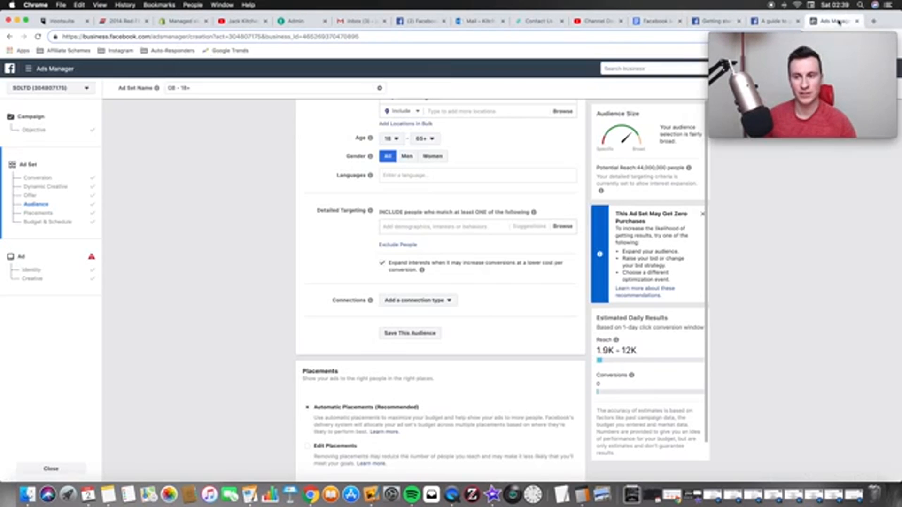
pyautogui.click(834, 21)
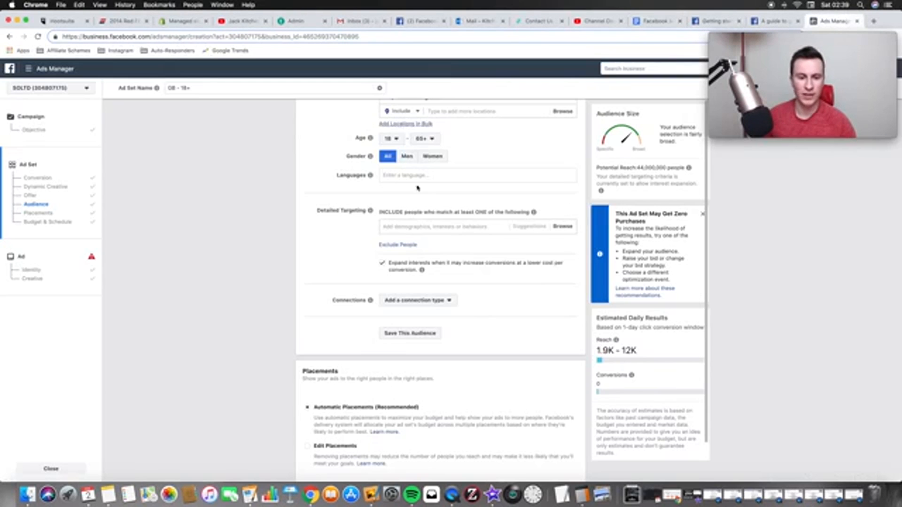
# - Turn off interest expansion and add the interest Dogs to the detailed targeting
pyautogui.click(382, 263)
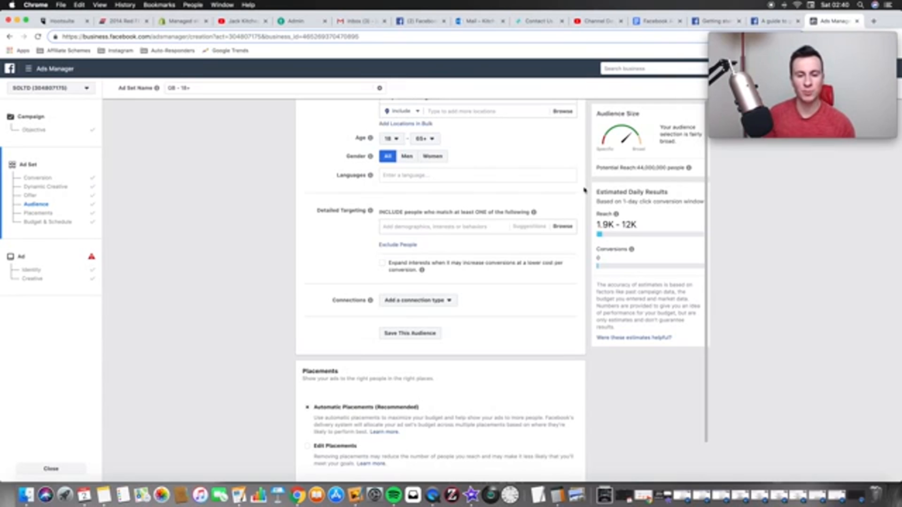
pyautogui.click(472, 228)
pyautogui.write('dogs')
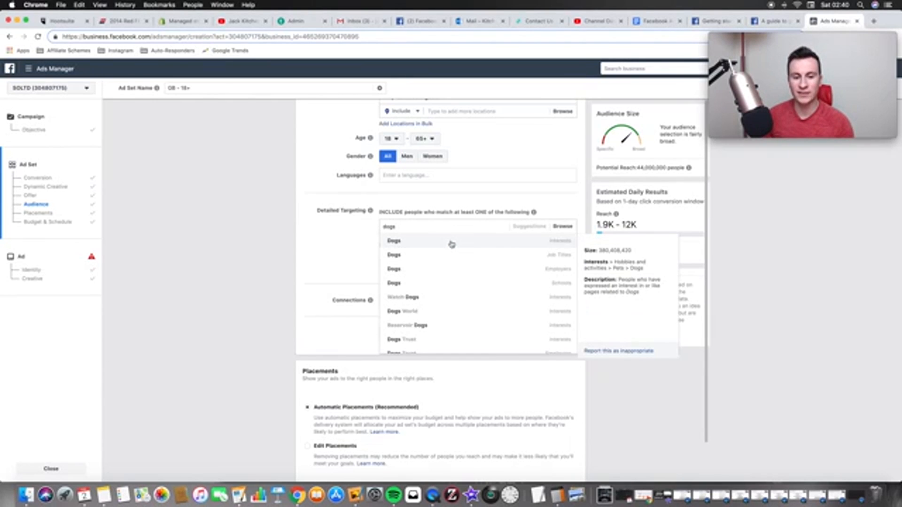
pyautogui.click(451, 242)
pyautogui.click(336, 258)
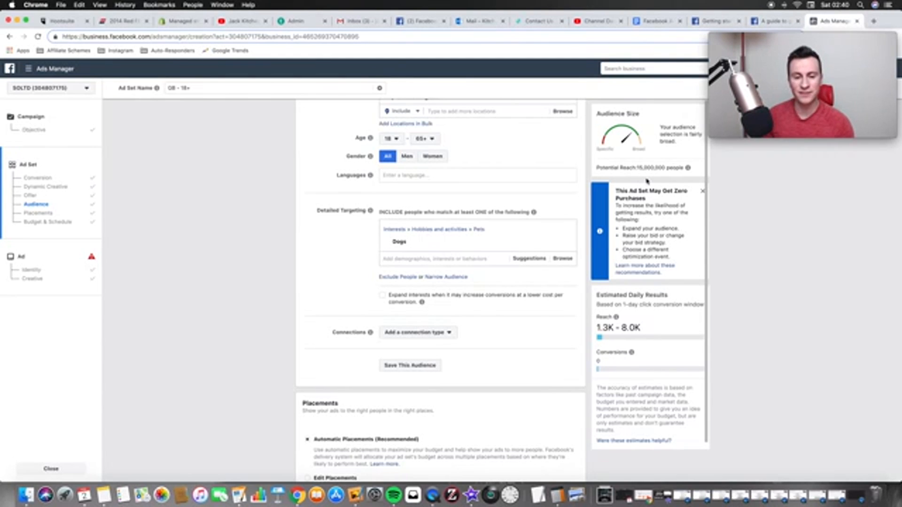
# - Narrow the audience to people who must also match the interest Dogs Today Magazine
pyautogui.scroll(-8, 299, 338)
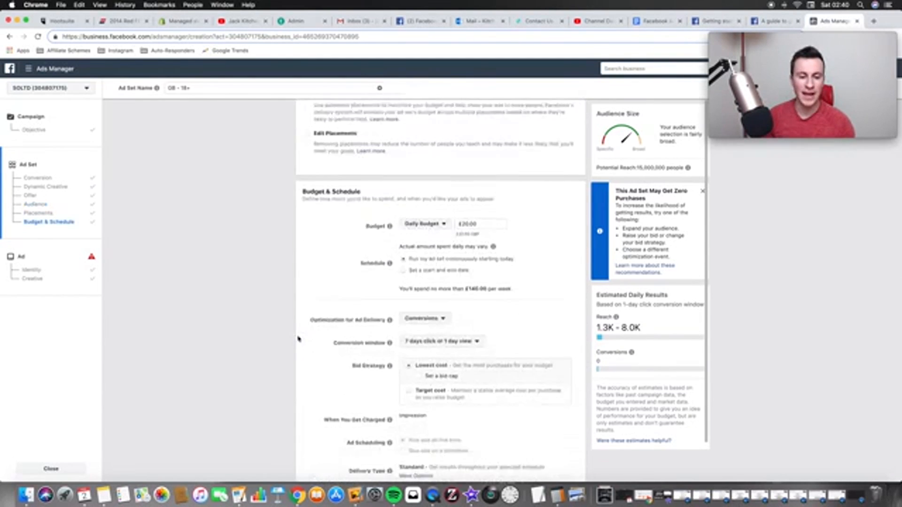
pyautogui.scroll(10, 529, 196)
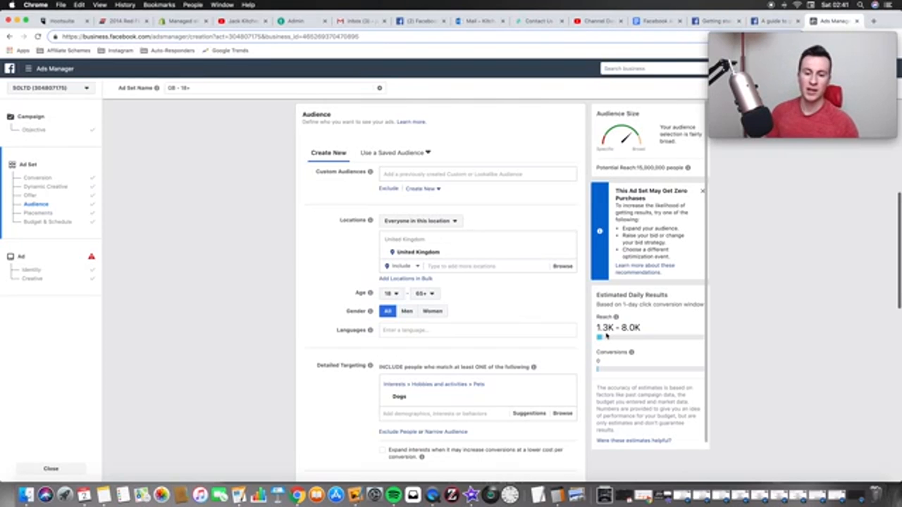
pyautogui.scroll(-1, 263, 289)
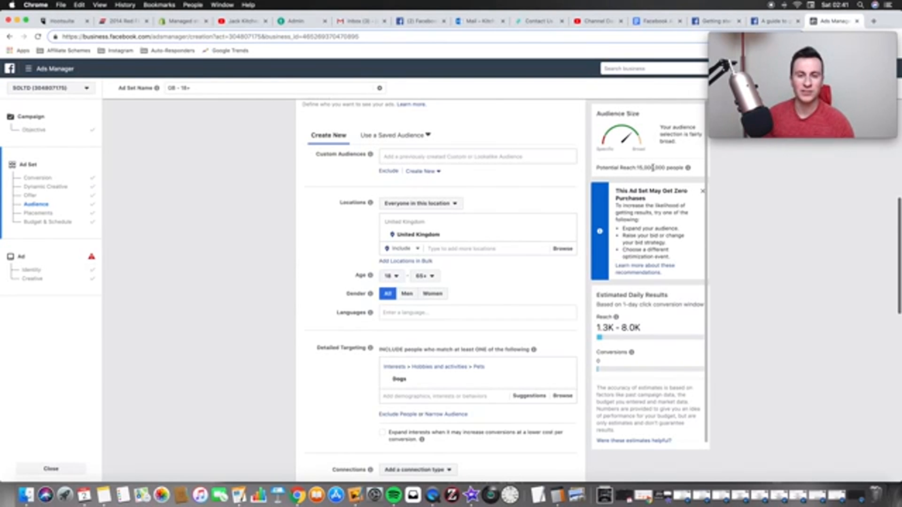
pyautogui.scroll(-5, 301, 251)
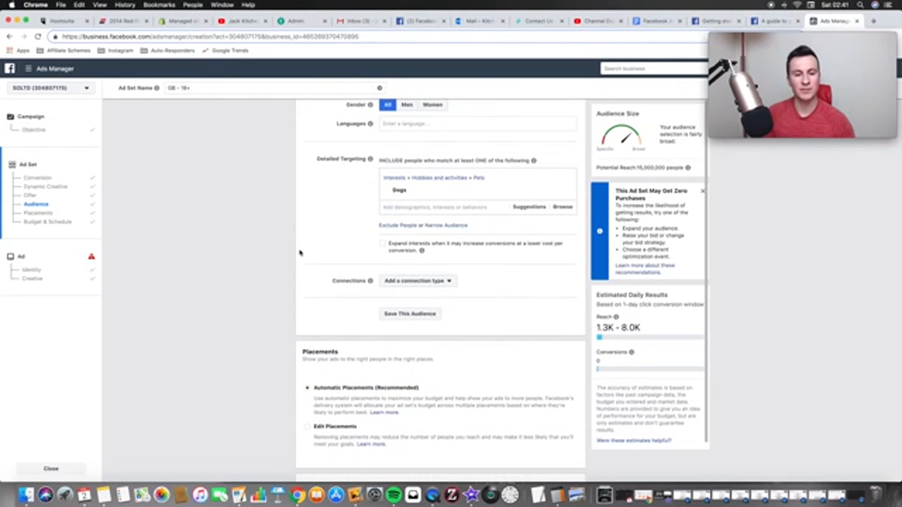
pyautogui.click(456, 226)
pyautogui.click(403, 248)
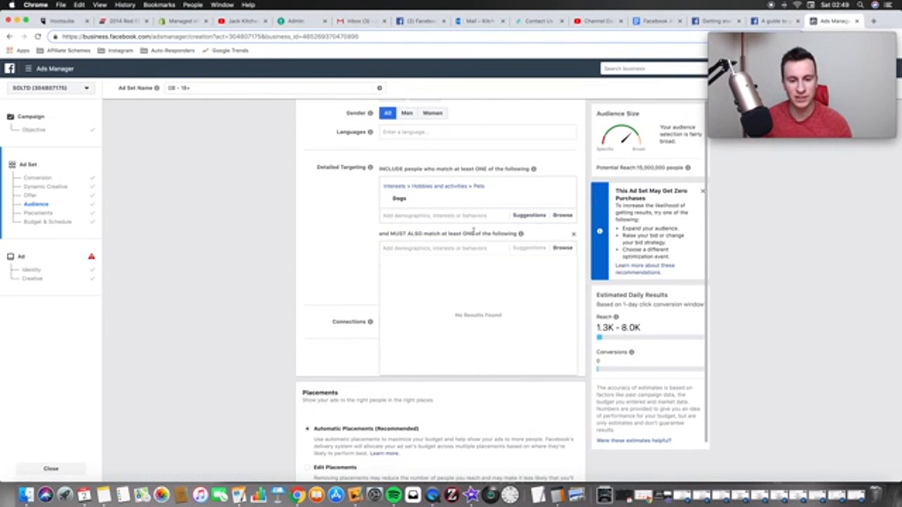
pyautogui.write('dogs today')
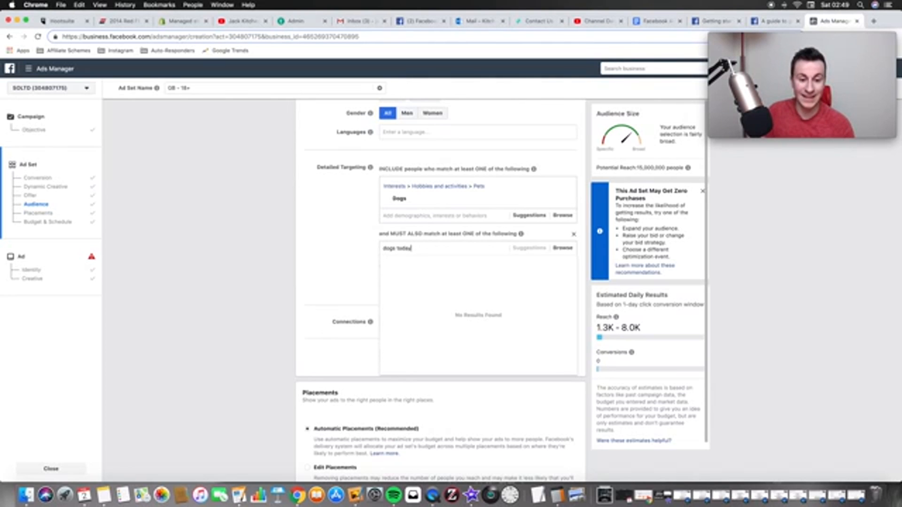
pyautogui.write(' magazine')
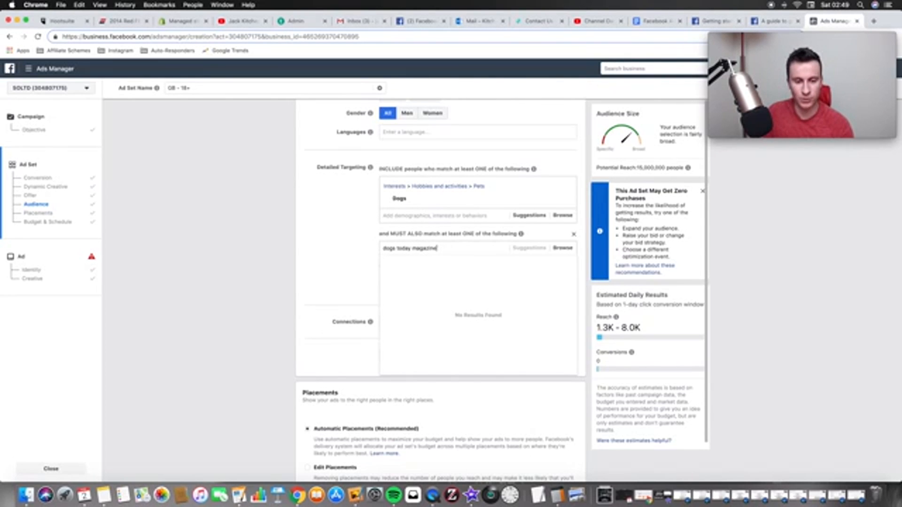
pyautogui.click(451, 262)
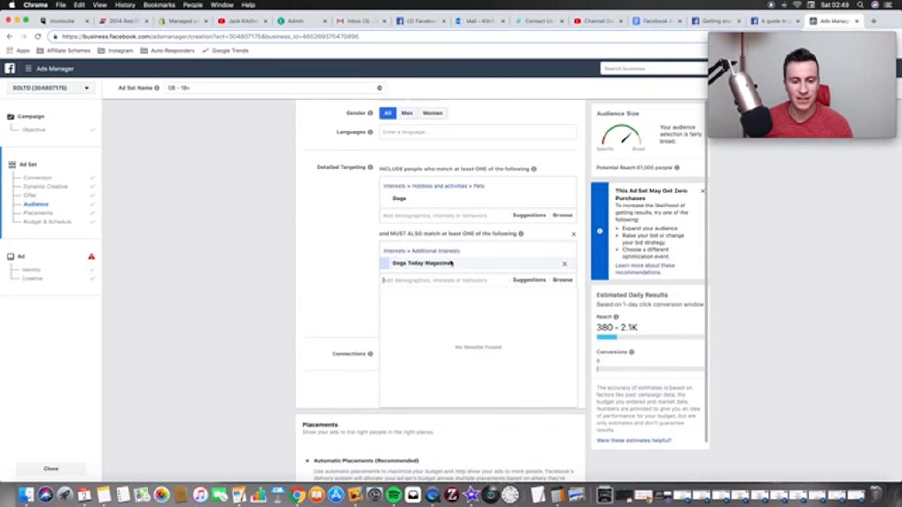
pyautogui.click(728, 218)
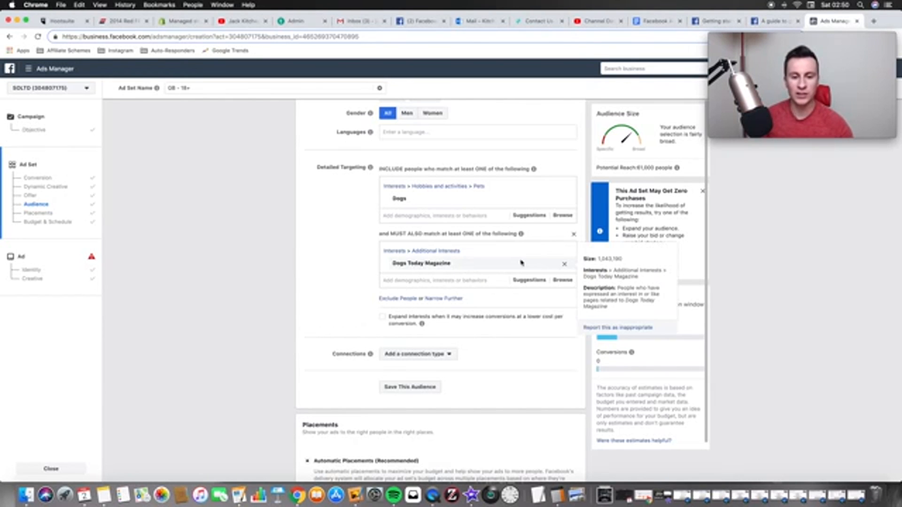
# - Remove the Dogs Today Magazine interest from the narrowing condition and add it again
pyautogui.click(565, 266)
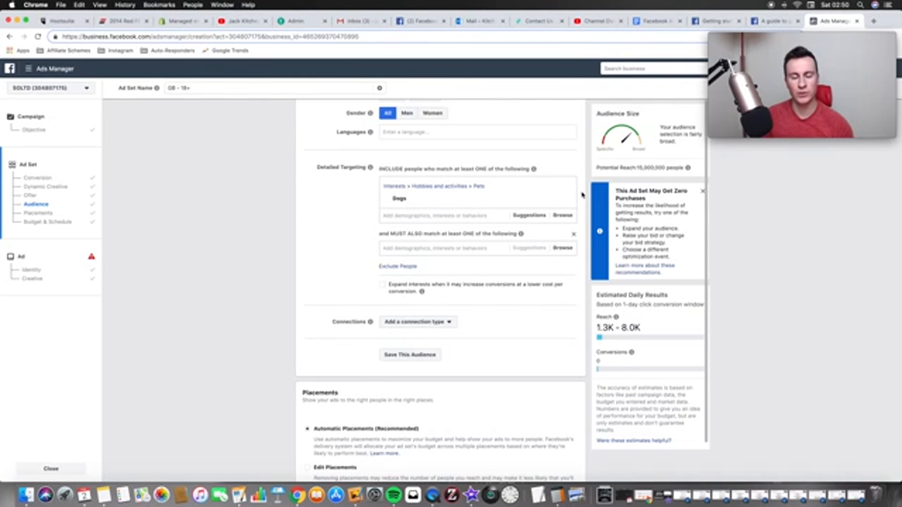
pyautogui.click(419, 250)
pyautogui.write('dogs')
pyautogui.press('BackSpace')
pyautogui.press('BackSpace')
pyautogui.press('BackSpace')
pyautogui.write('ogs toda')
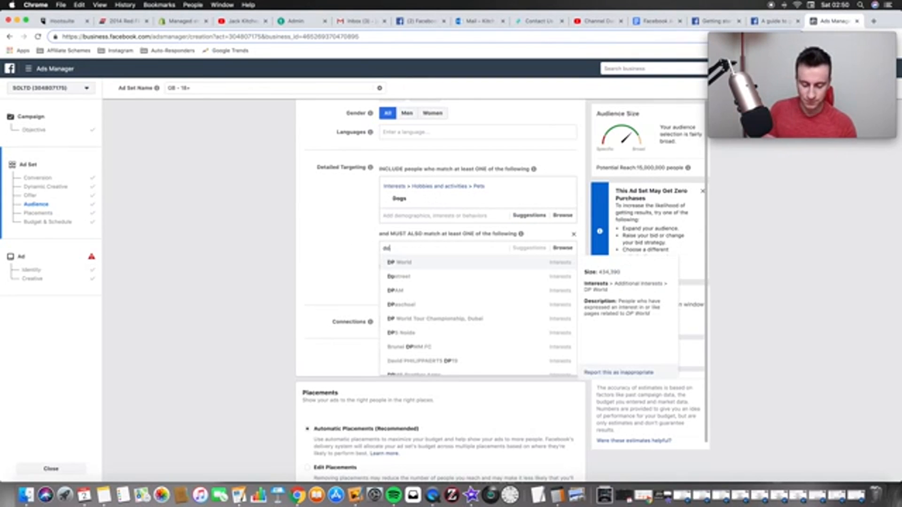
pyautogui.write('y')
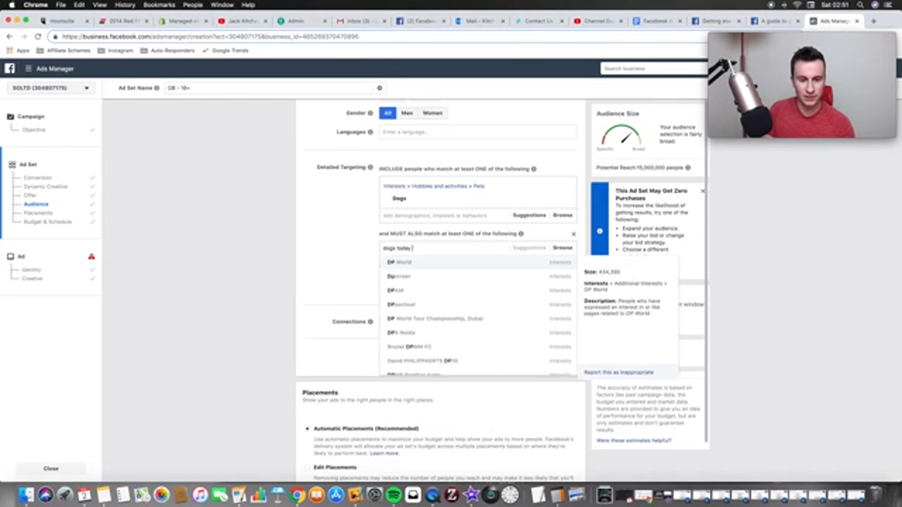
pyautogui.click(430, 263)
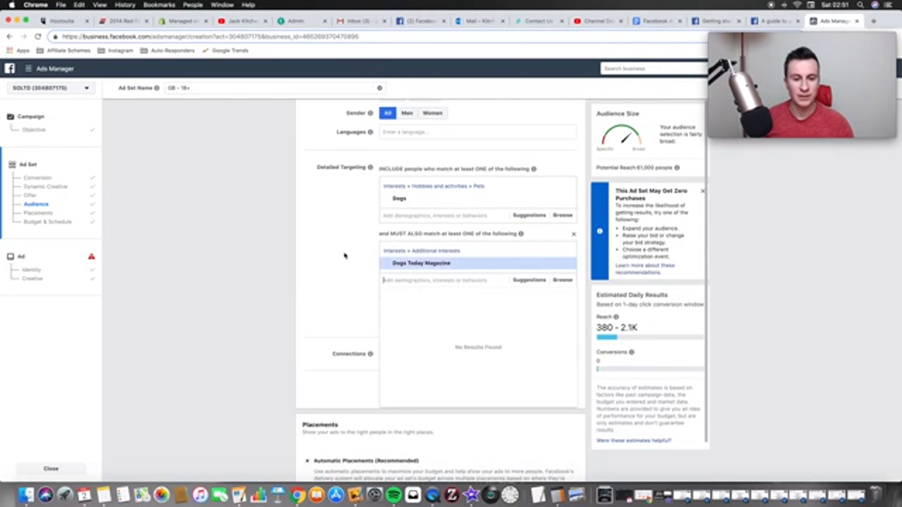
pyautogui.click(344, 256)
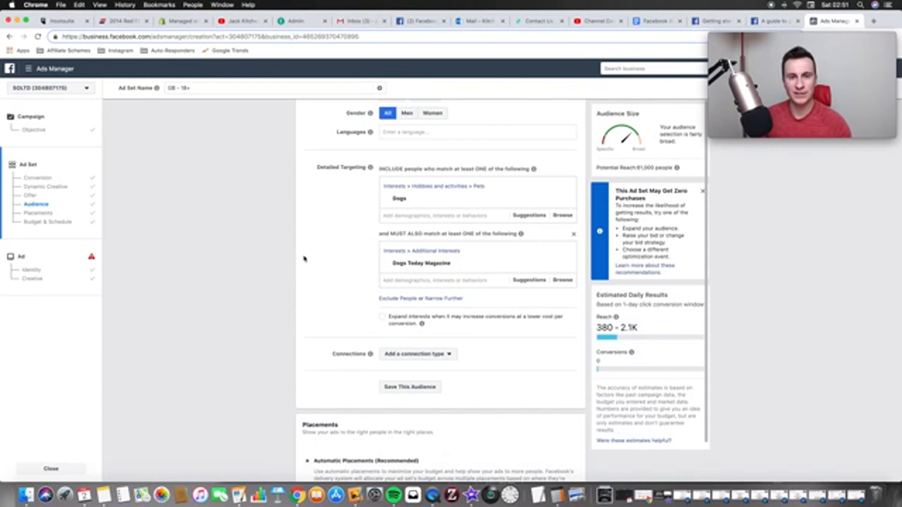
# - Choose to edit the placements manually and deselect the Facebook, Instagram and Audience Network platforms
pyautogui.scroll(-5, 282, 284)
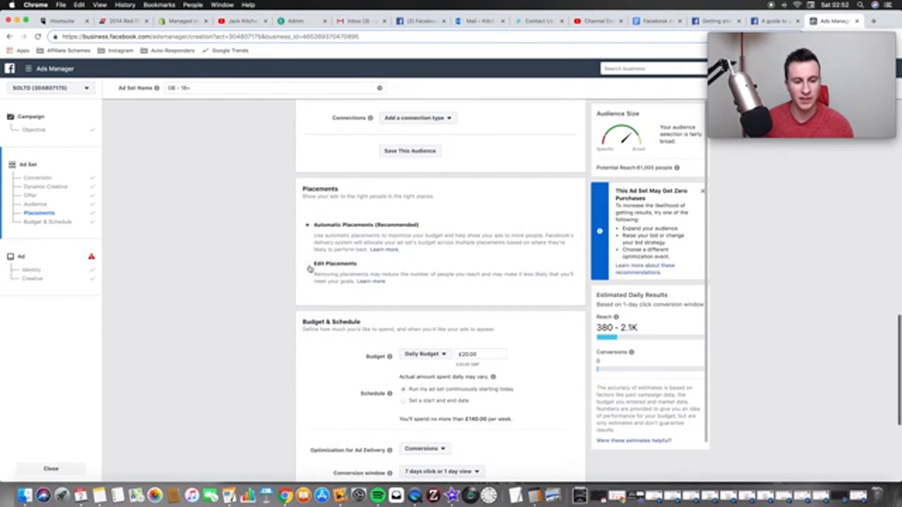
pyautogui.click(307, 264)
pyautogui.scroll(-2, 264, 291)
pyautogui.scroll(-2, 265, 292)
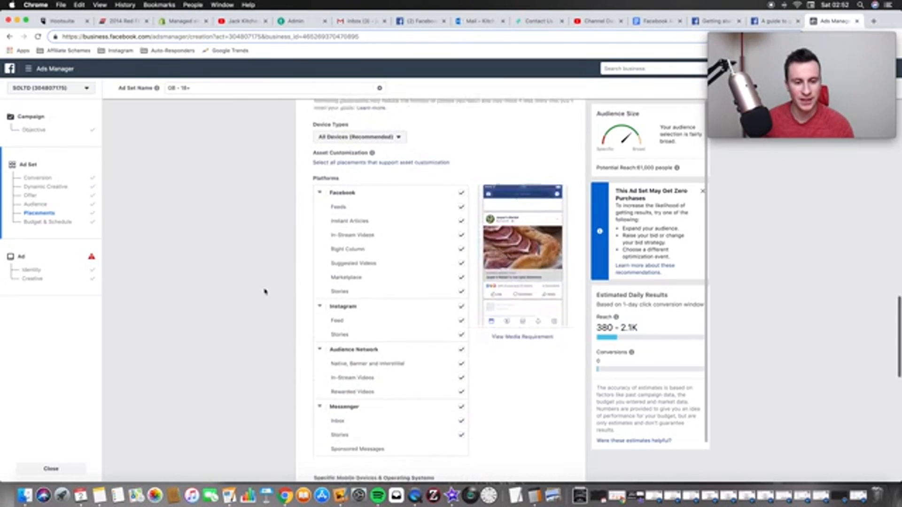
pyautogui.click(461, 187)
pyautogui.click(461, 323)
pyautogui.scroll(-1, 463, 315)
pyautogui.click(462, 308)
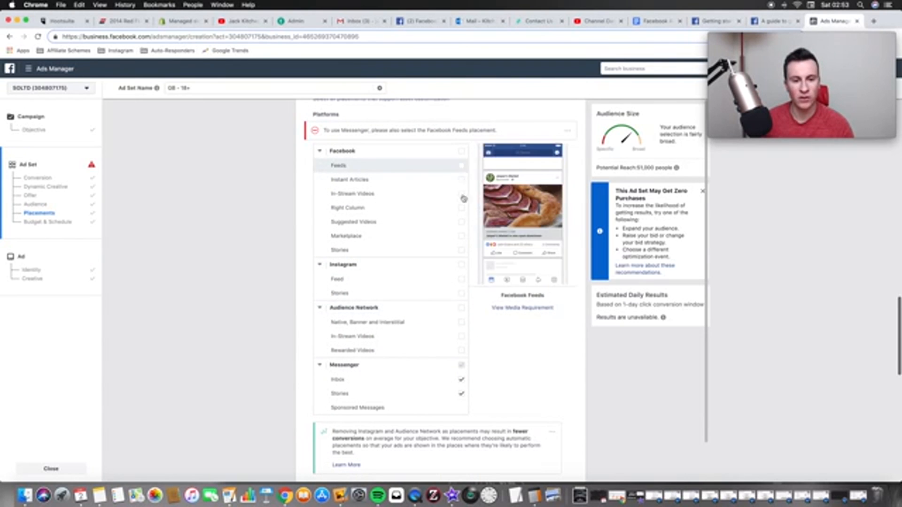
# - Select Facebook Feeds and deselect the whole Messenger platform so the ad set uses only the Feeds placement
pyautogui.click(462, 166)
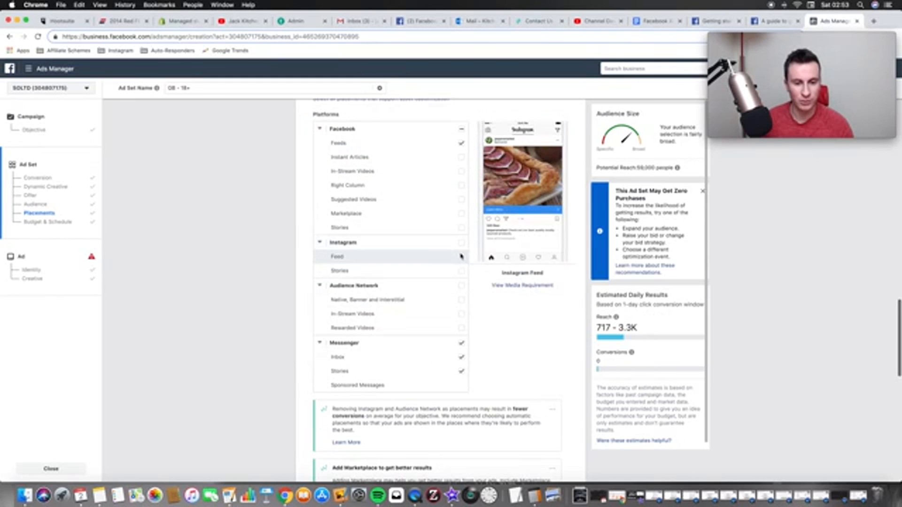
pyautogui.click(462, 343)
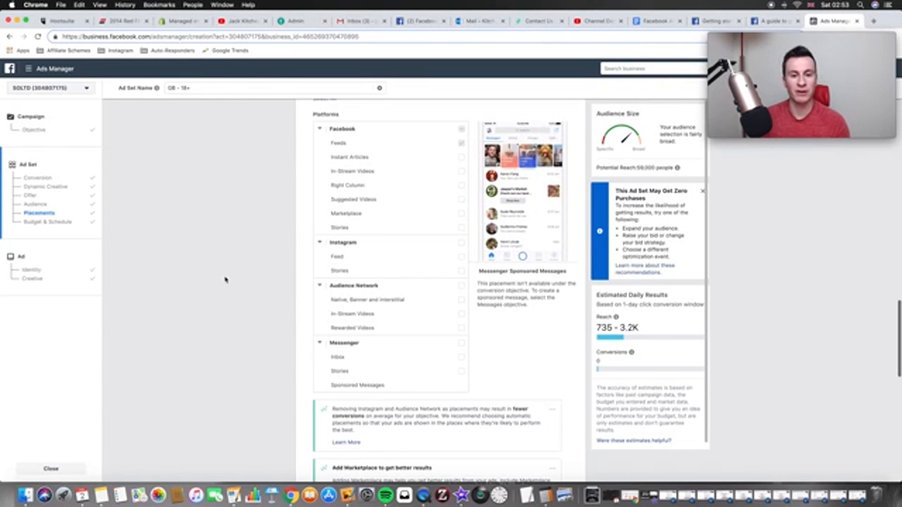
pyautogui.scroll(1, 238, 246)
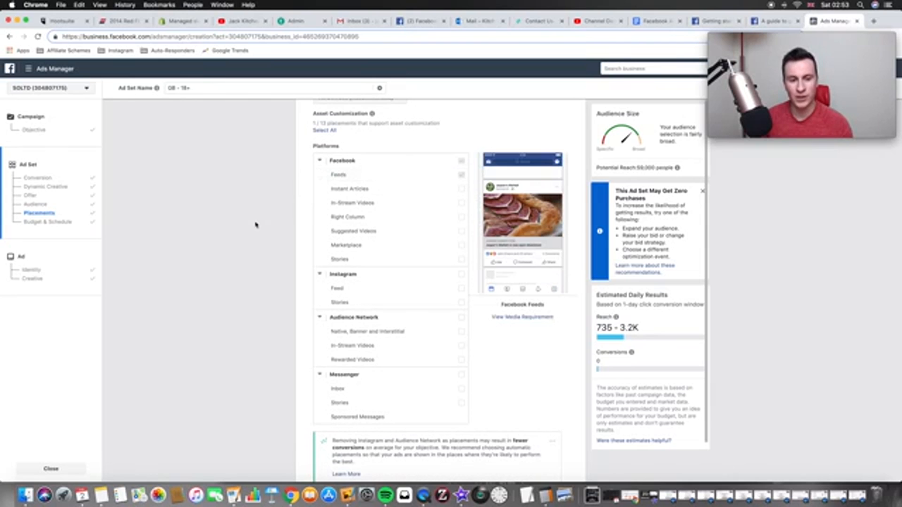
# - Set the ad set's daily budget to £15.00, consulting the budget rule in the Facebook Ads Testing Strategy document
pyautogui.scroll(-4, 248, 227)
pyautogui.scroll(-4, 256, 224)
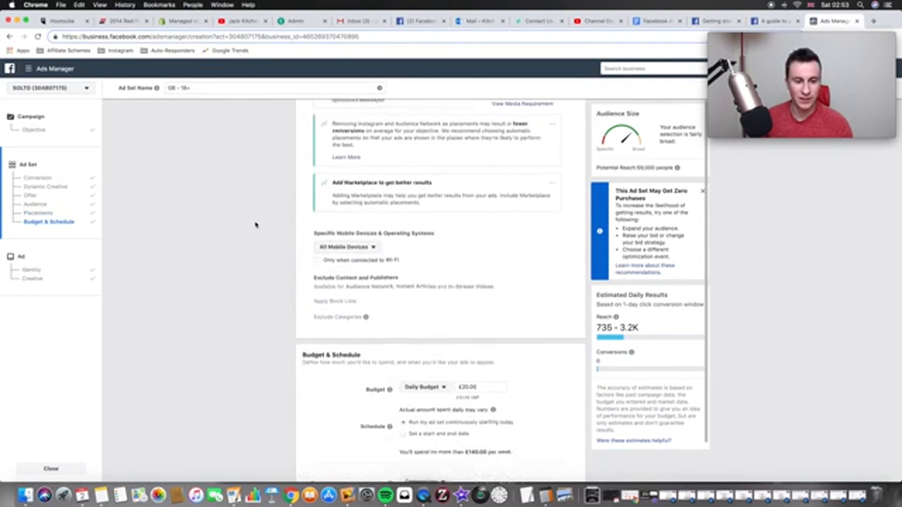
pyautogui.scroll(-3, 276, 290)
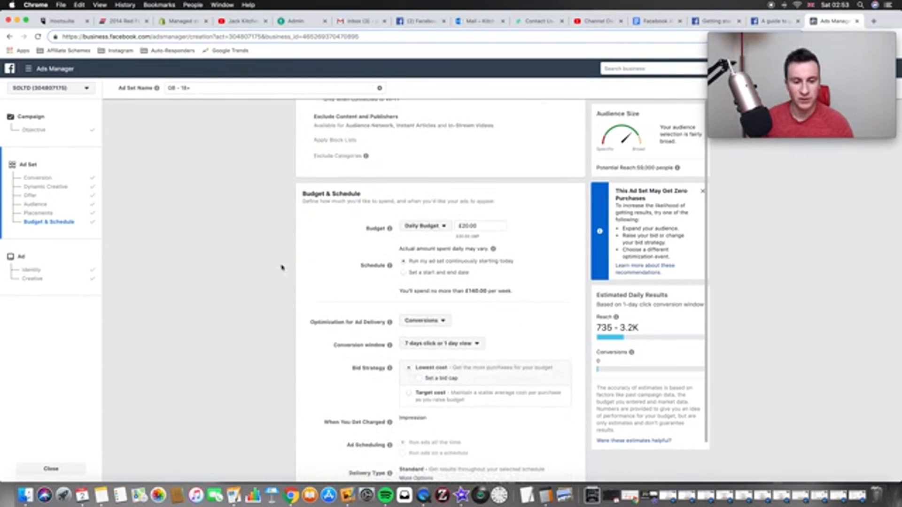
pyautogui.click(427, 226)
pyautogui.click(471, 226)
pyautogui.moveTo(479, 226); pyautogui.dragTo(460, 226)
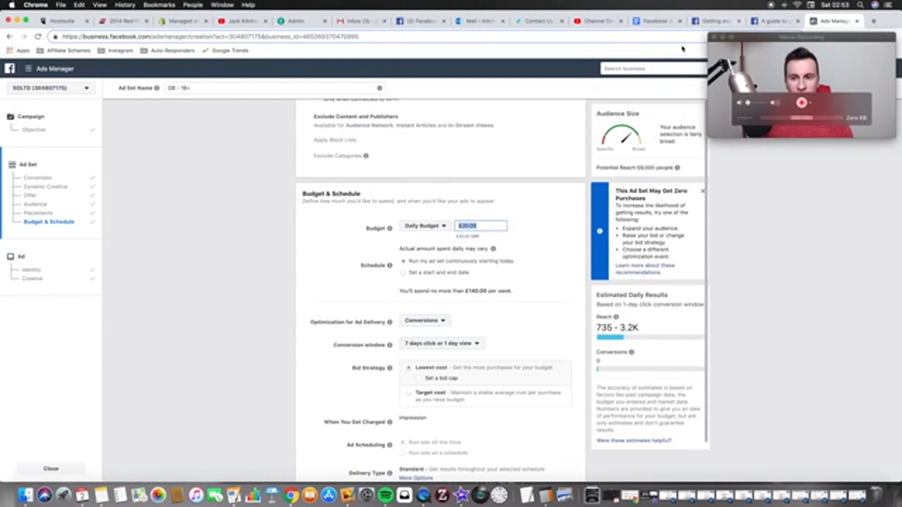
pyautogui.click(667, 21)
pyautogui.click(480, 332)
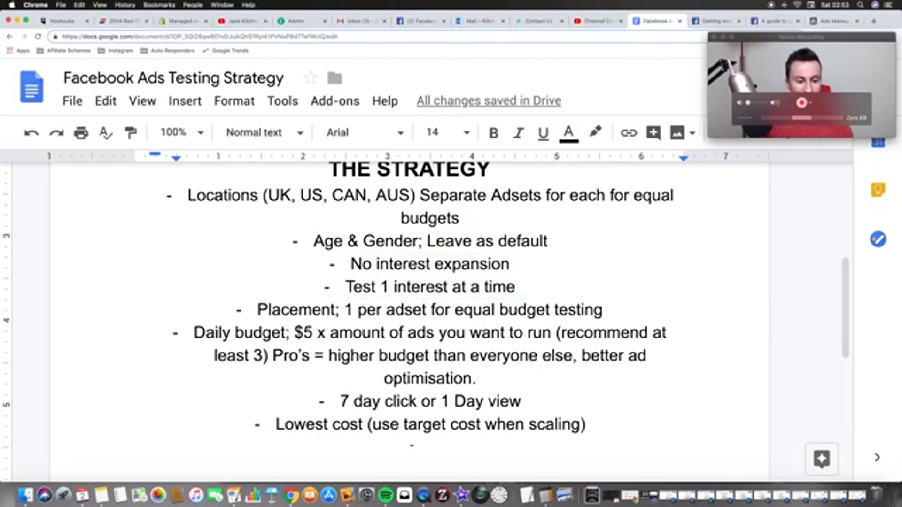
pyautogui.click(834, 21)
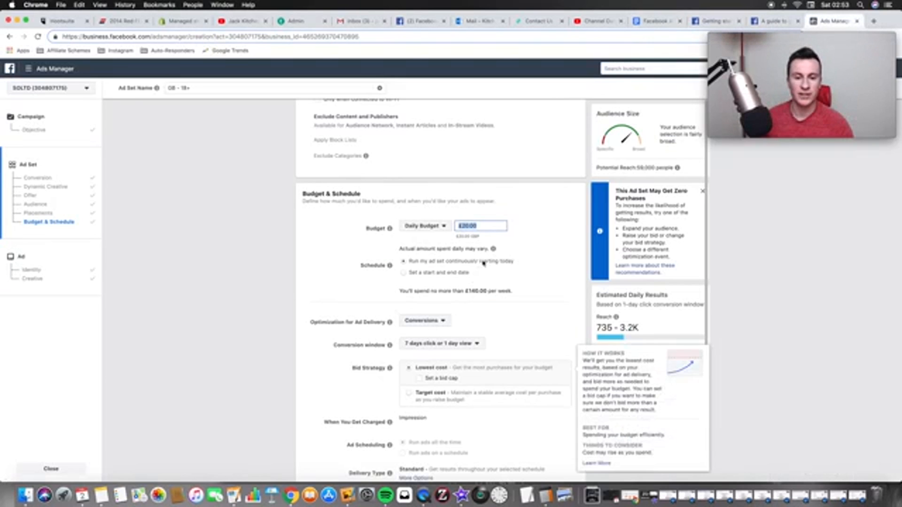
pyautogui.write('15')
pyautogui.click(534, 243)
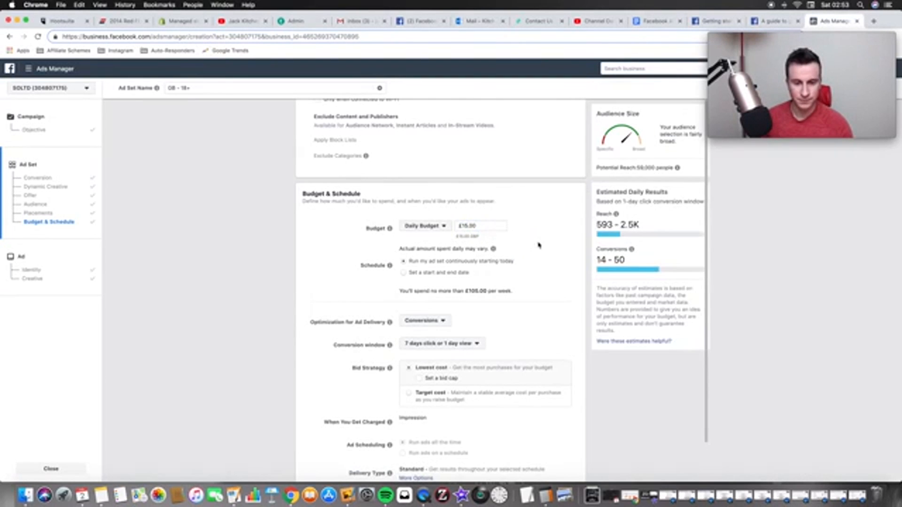
# - Review the placement, schedule and bidding settings of the ad set and continue to the ad setup
pyautogui.scroll(-2, 505, 259)
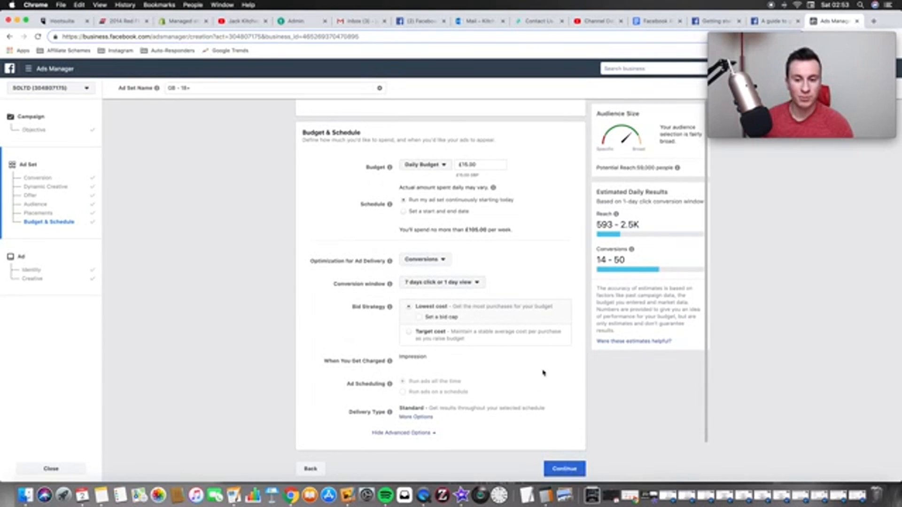
pyautogui.scroll(10, 543, 373)
pyautogui.scroll(-8, 542, 373)
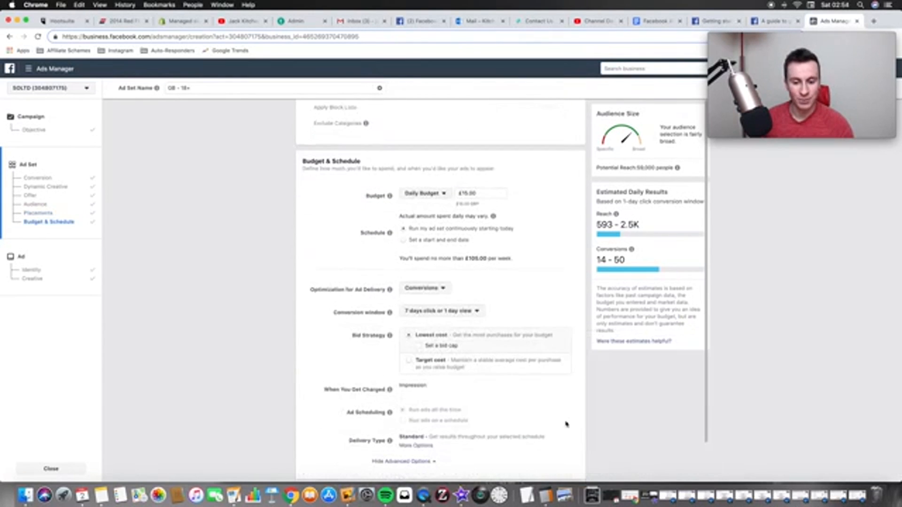
pyautogui.scroll(-2, 567, 423)
pyautogui.click(569, 467)
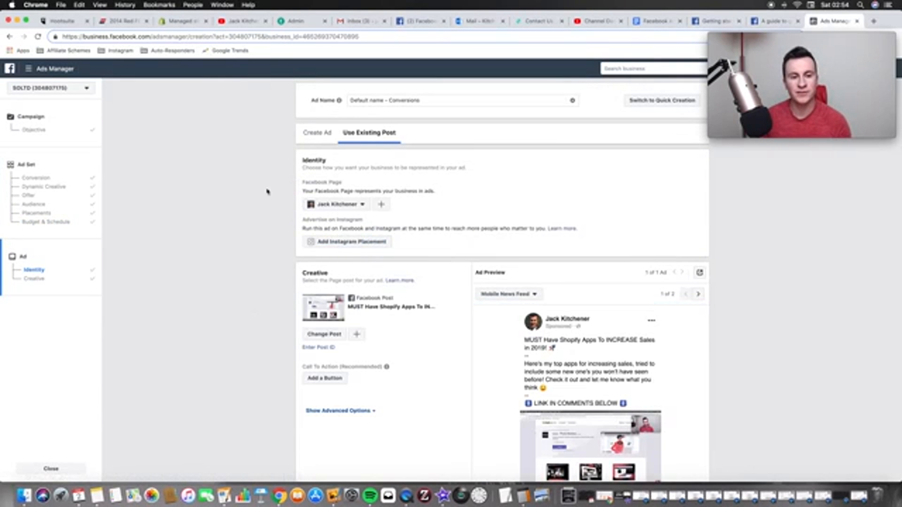
# - Look through the format, media and link options for creating a new ad, and return to using an existing post
pyautogui.click(316, 134)
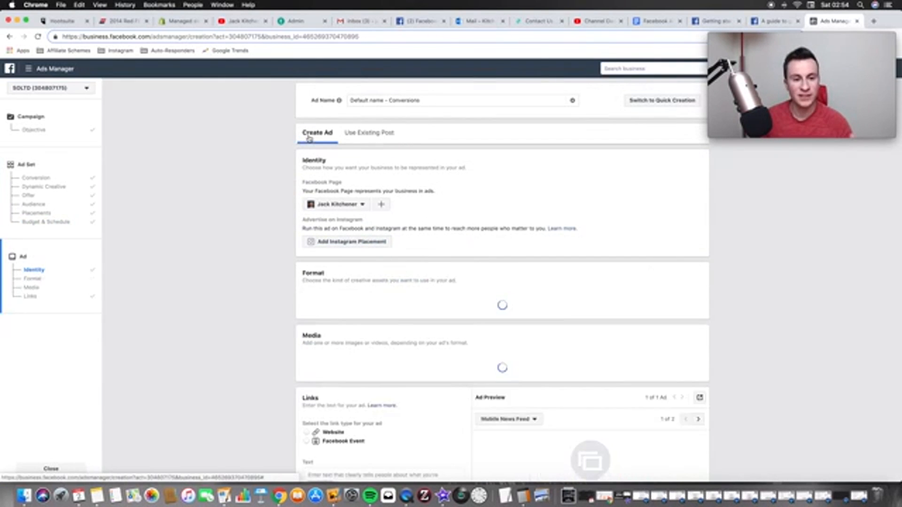
pyautogui.scroll(-7, 260, 202)
pyautogui.scroll(6, 260, 201)
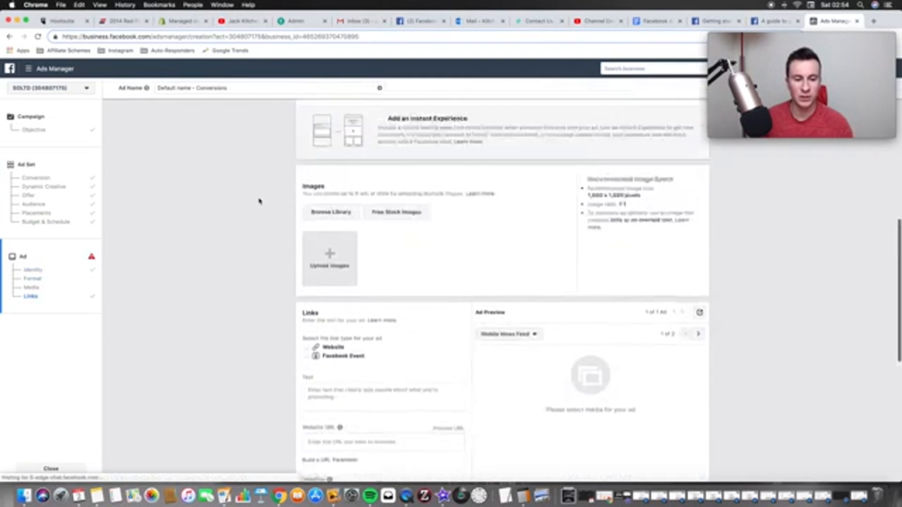
pyautogui.scroll(2, 259, 201)
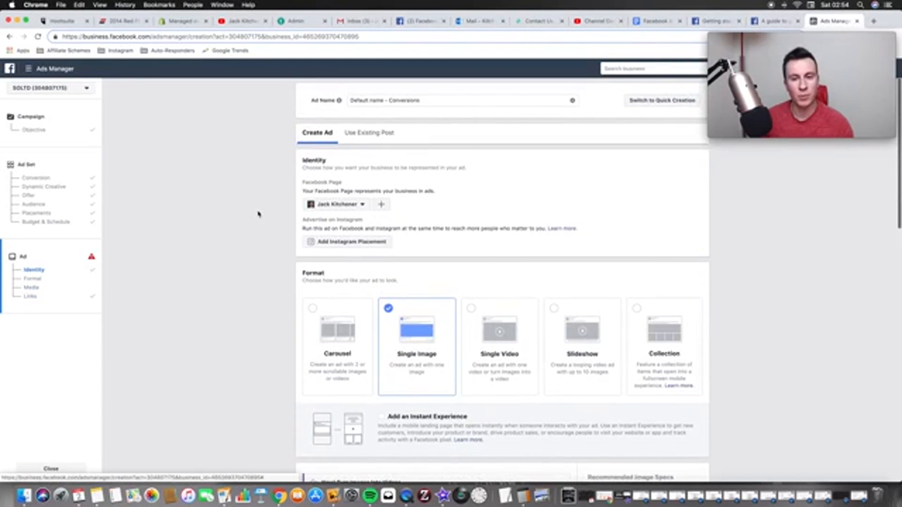
pyautogui.click(362, 134)
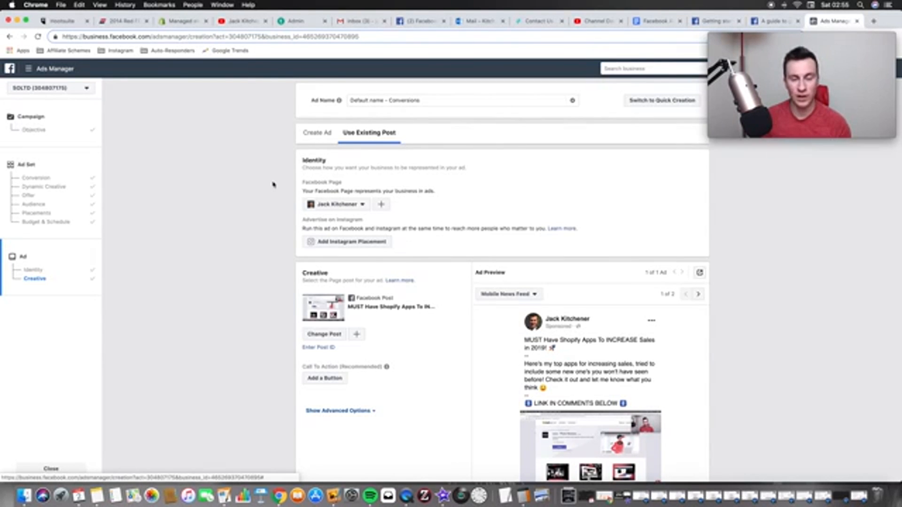
# - Review the preview of the existing Shopify apps post and confirm the ad
pyautogui.scroll(-4, 273, 185)
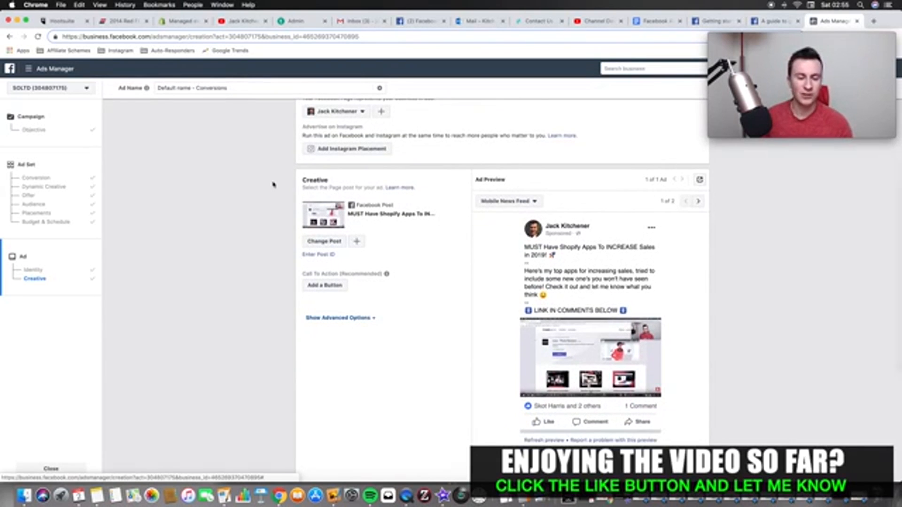
pyautogui.scroll(-1, 273, 185)
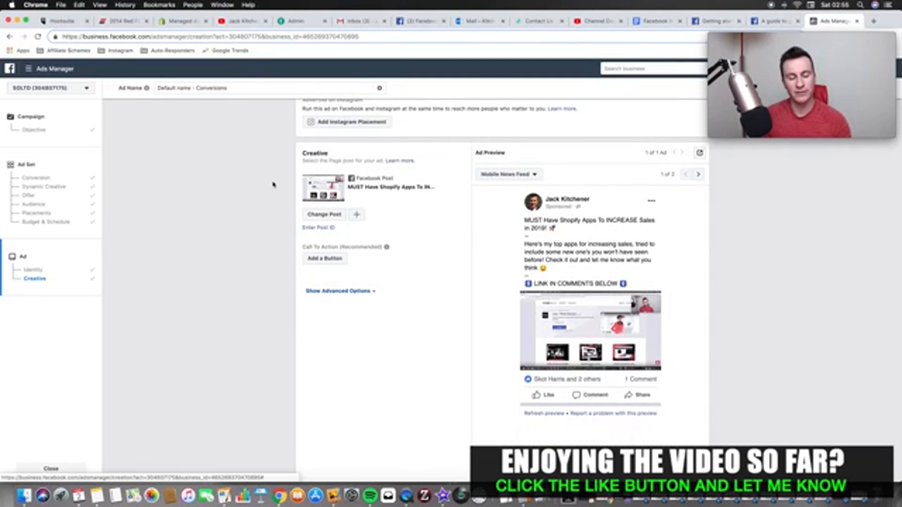
pyautogui.scroll(-3, 273, 185)
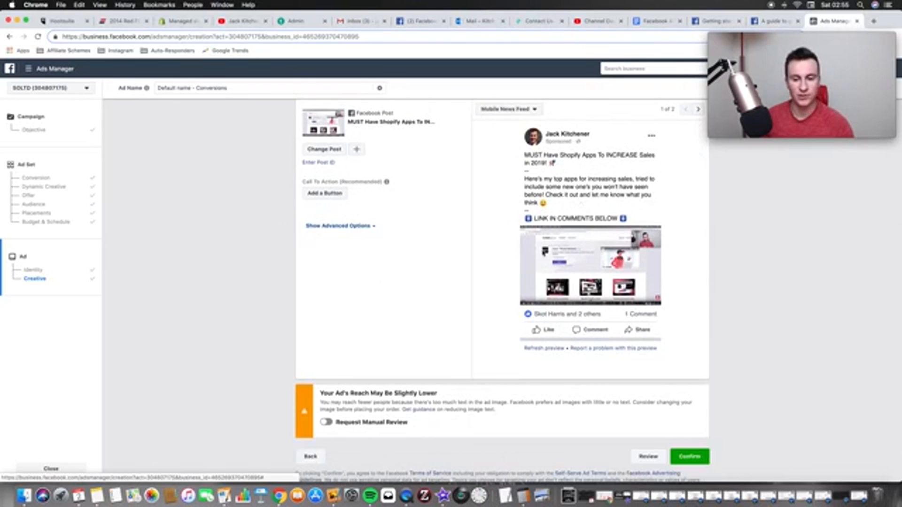
pyautogui.scroll(-2, 332, 318)
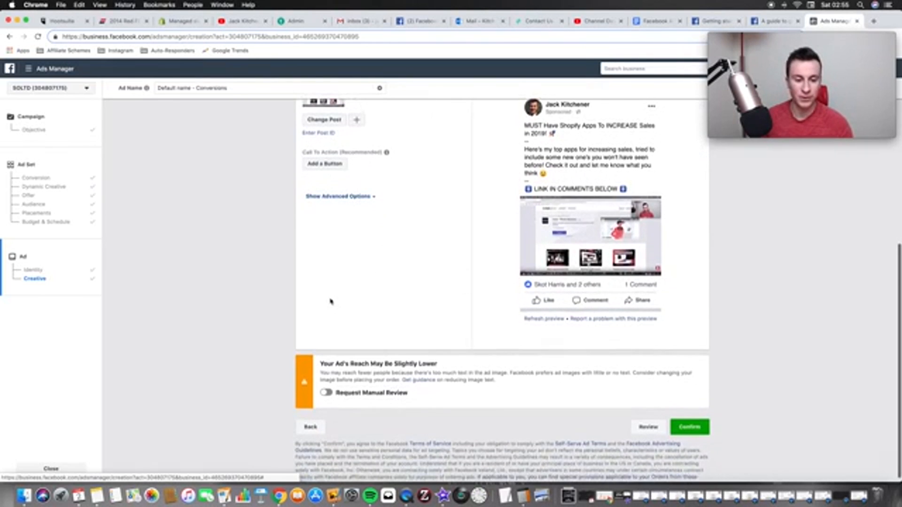
pyautogui.click(689, 438)
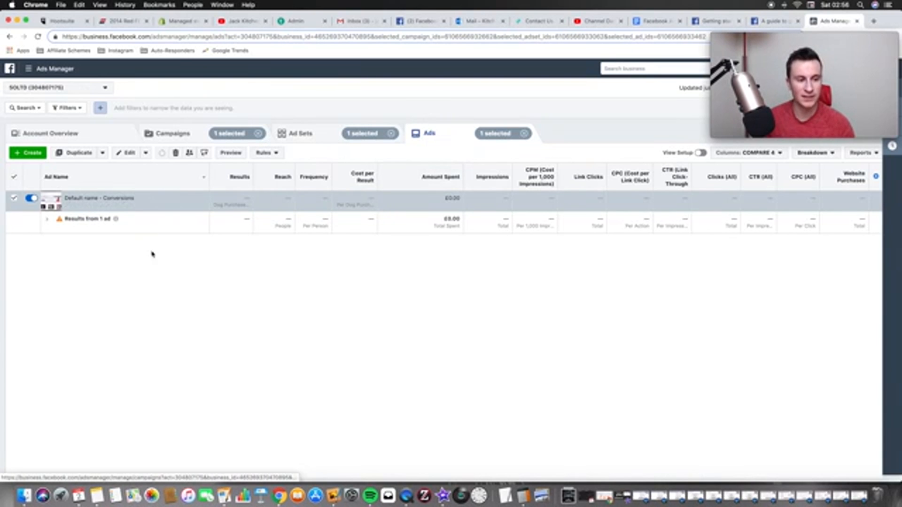
# - Duplicate the ad with 2 copies into the existing GB - 18+ ad set and publish both copies
pyautogui.click(141, 206)
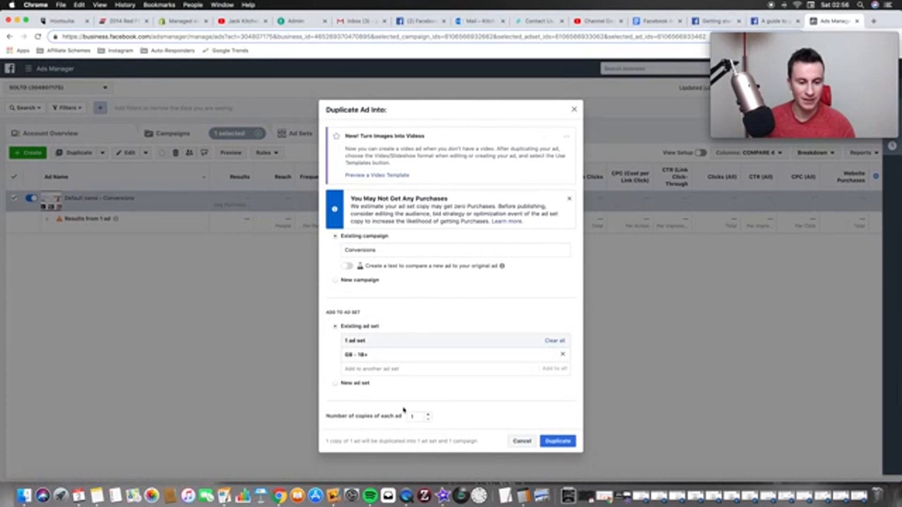
pyautogui.click(428, 414)
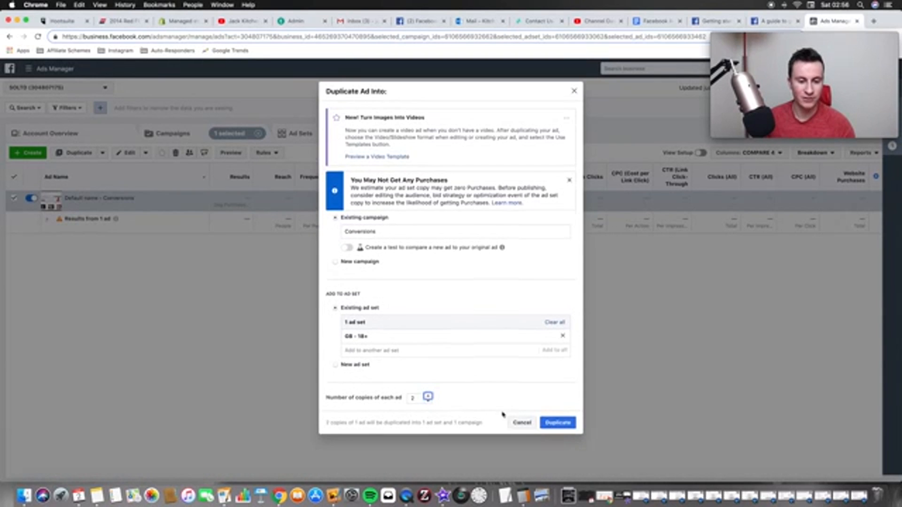
pyautogui.click(556, 423)
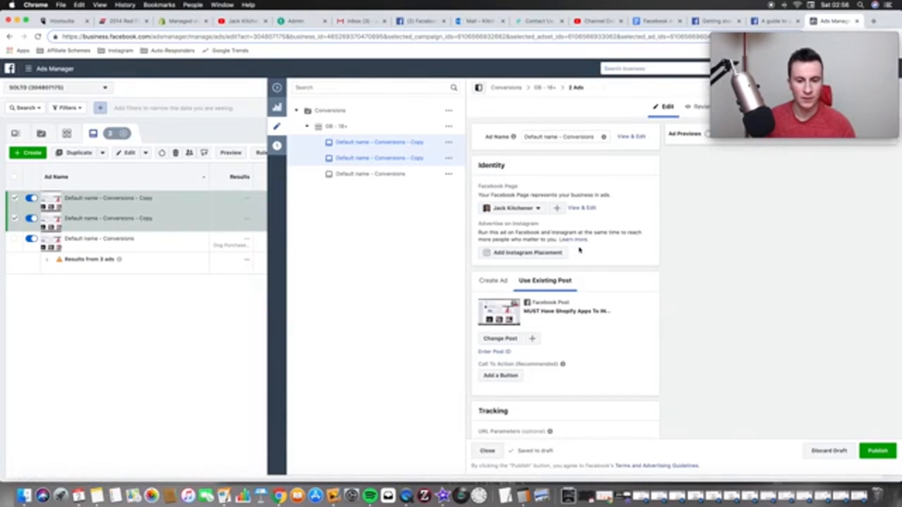
pyautogui.scroll(-3, 678, 306)
pyautogui.click(874, 452)
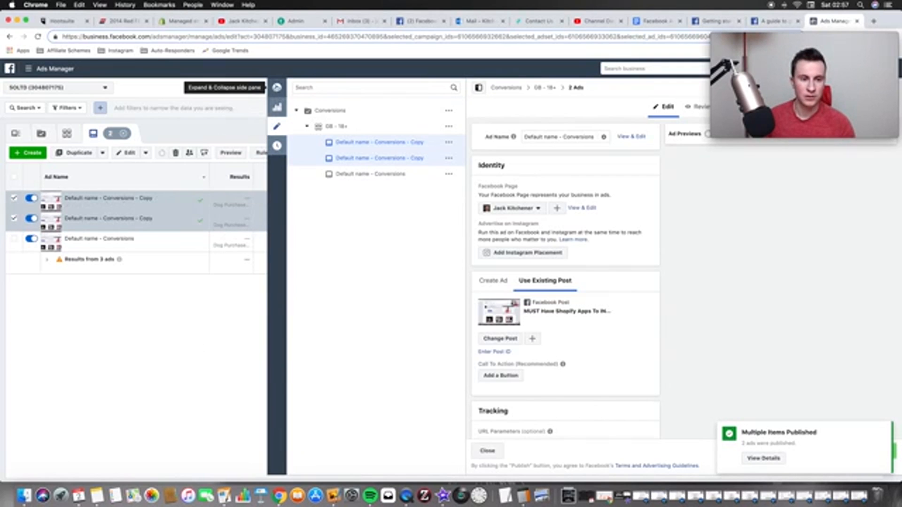
# - Collapse the editing pane and deselect both duplicated ads, returning to the list of ads in the ad set
pyautogui.click(276, 88)
pyautogui.click(14, 218)
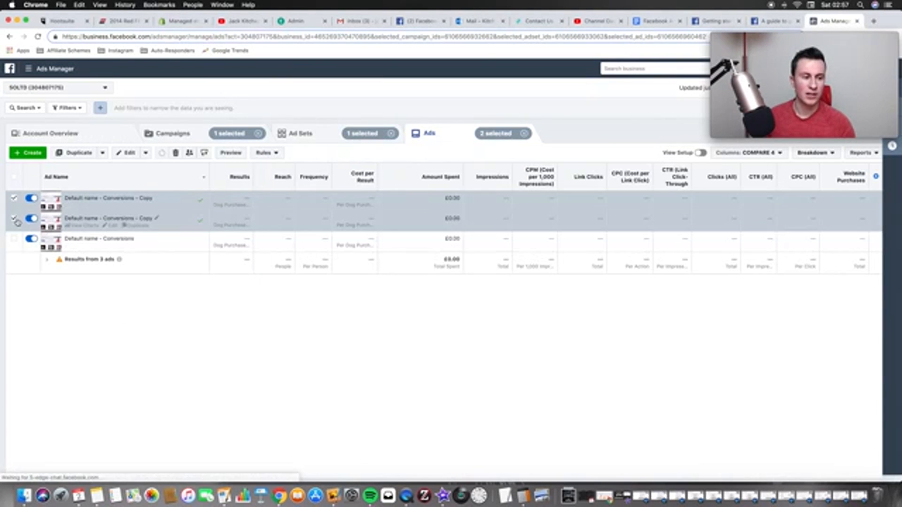
pyautogui.click(13, 201)
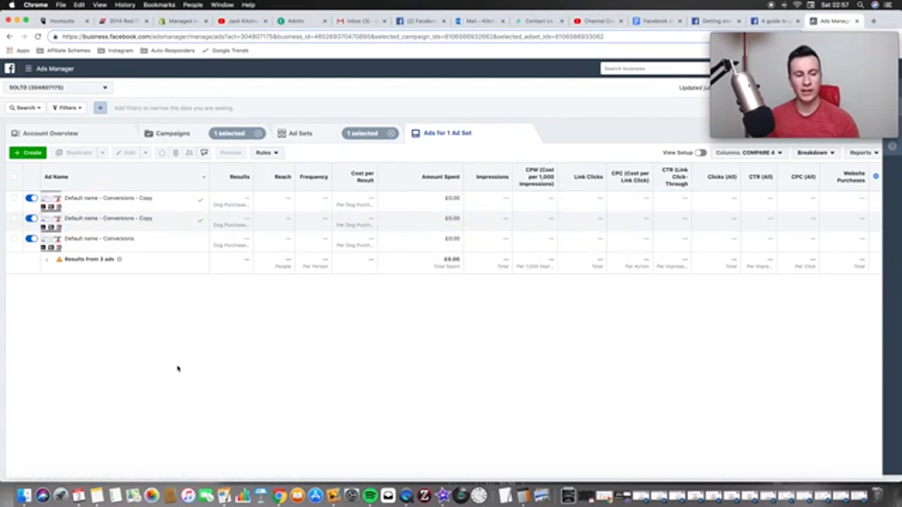
pyautogui.click(310, 133)
pyautogui.click(461, 134)
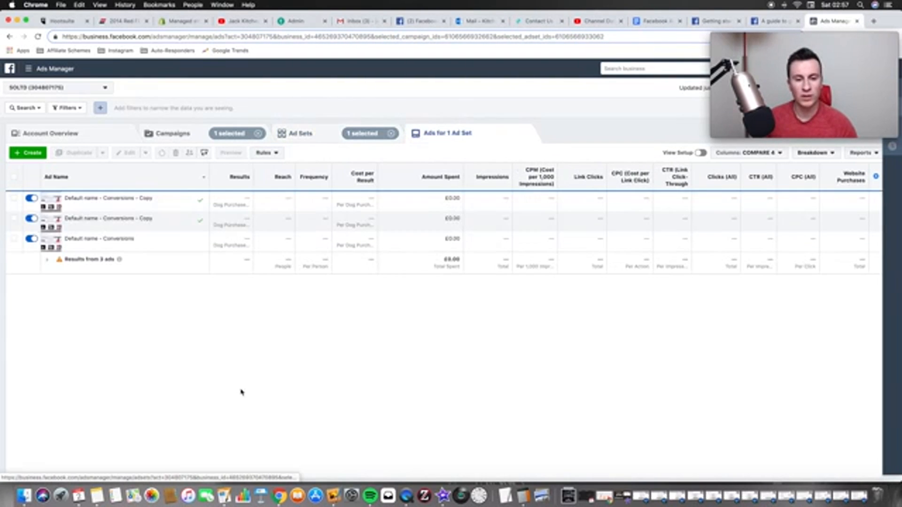